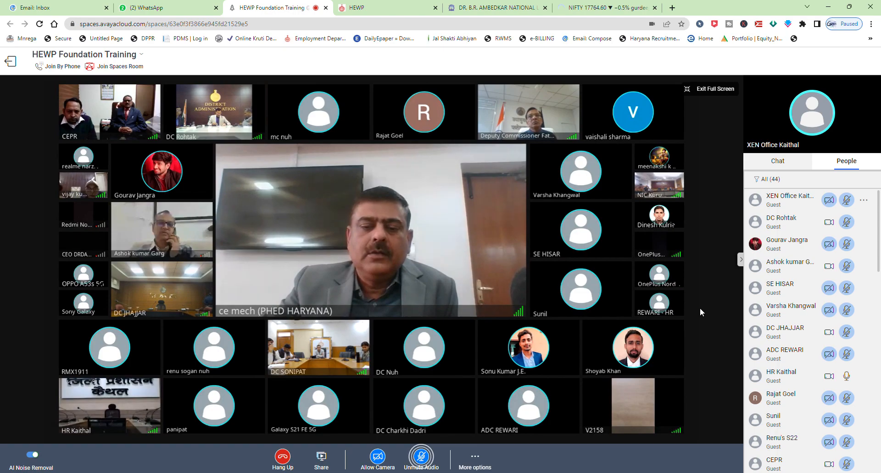
Hide the meeting's participants panel and mute your microphone.
click(739, 260)
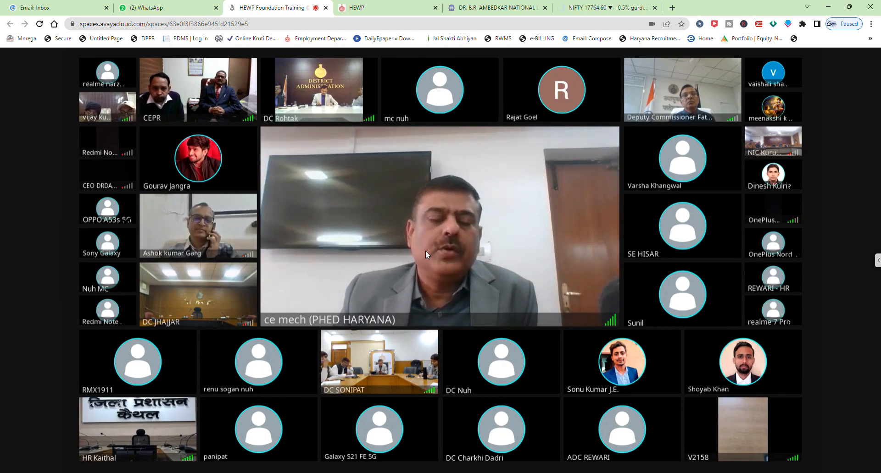
mouse_move(699, 420)
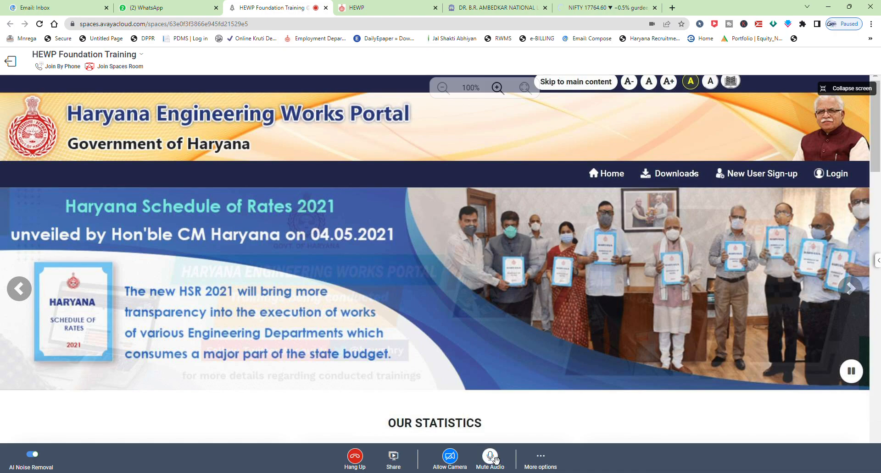
click(491, 463)
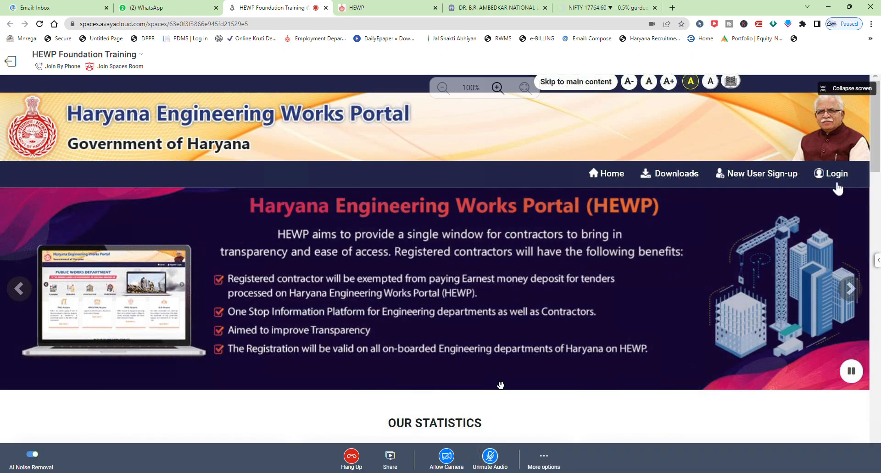
click(680, 182)
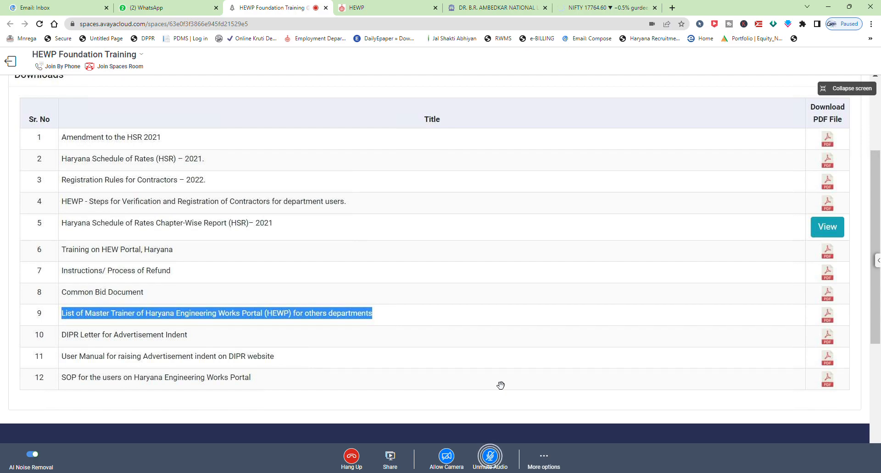
mouse_move(745, 292)
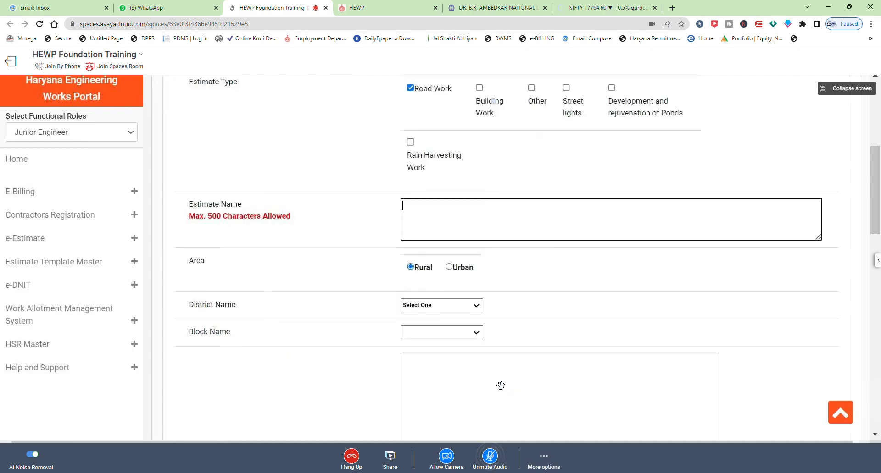
Enter "Test Estimate for kachha road" as the estimate name.
text(Test Estimate for )
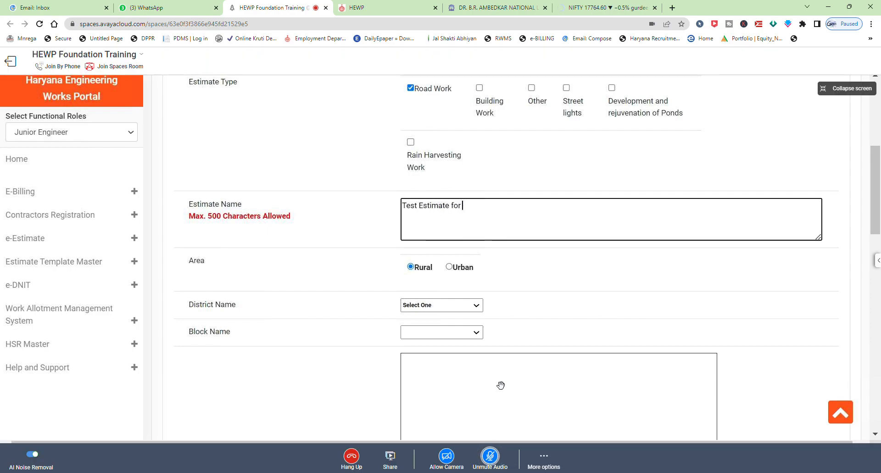
text(kachha road)
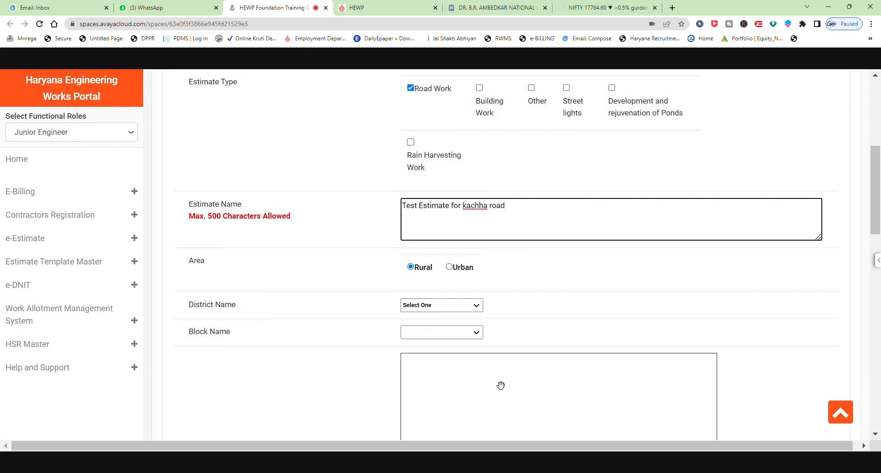
Select AMBALA as the district and AMBALA-I as the block for the rural estimate.
click(473, 306)
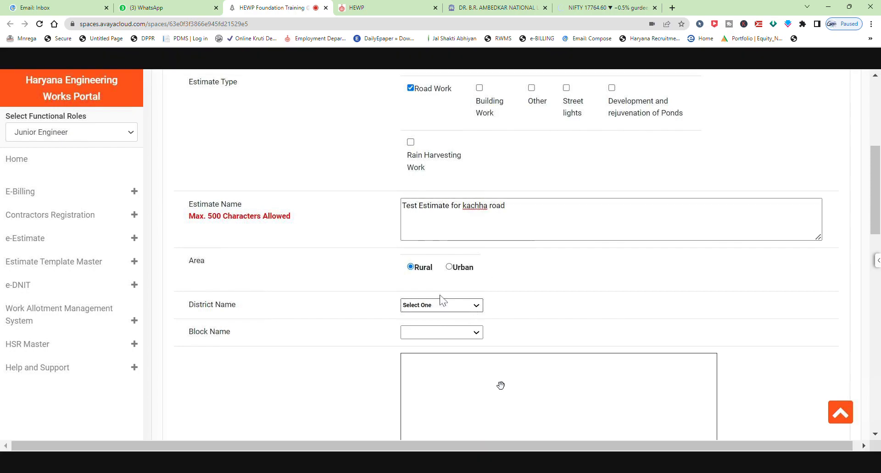
click(468, 213)
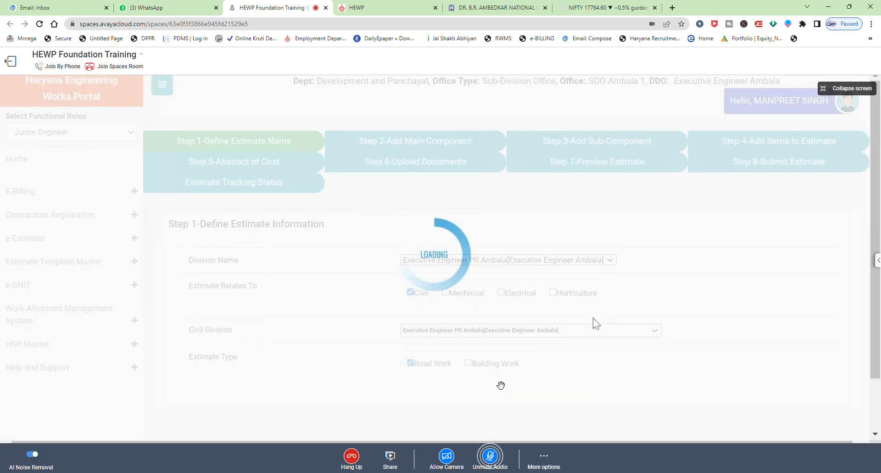
scroll(527, 230, down, 5)
click(472, 127)
click(468, 146)
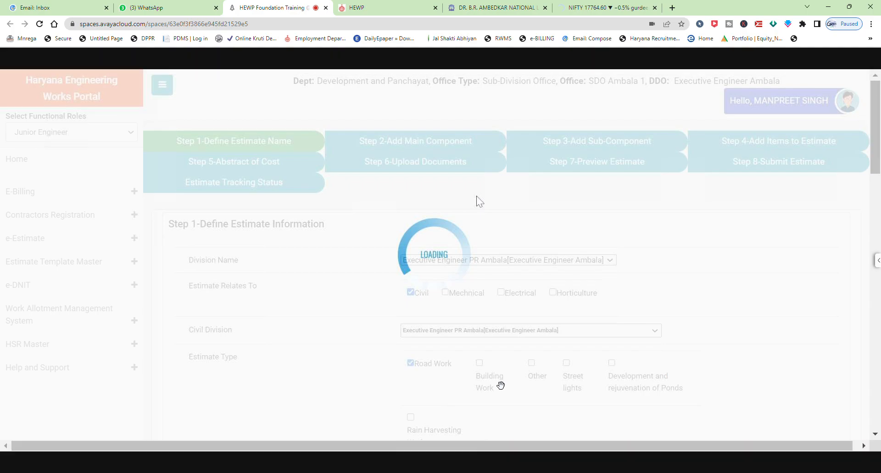
scroll(671, 280, up, 6)
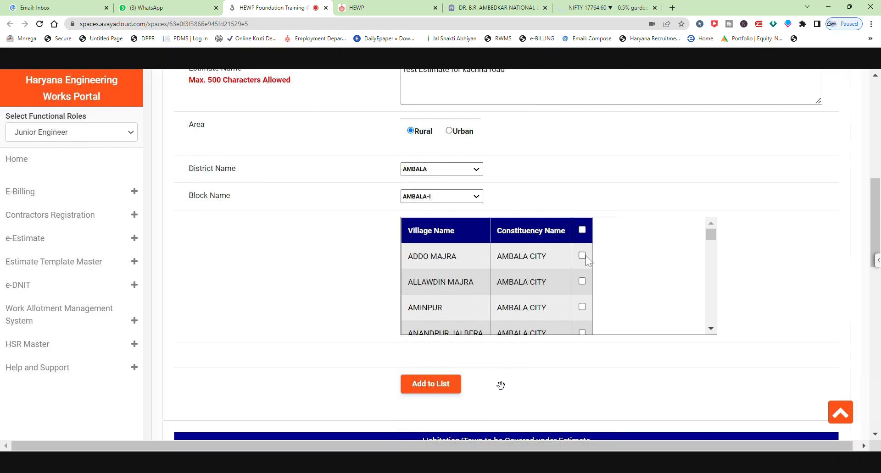
Tick villages ADDO MAJRA, ALLAWDIN MAJRA, AMINPUR and ANANDPUR JALBERA and add them to the habitation list.
click(581, 255)
click(582, 282)
click(582, 307)
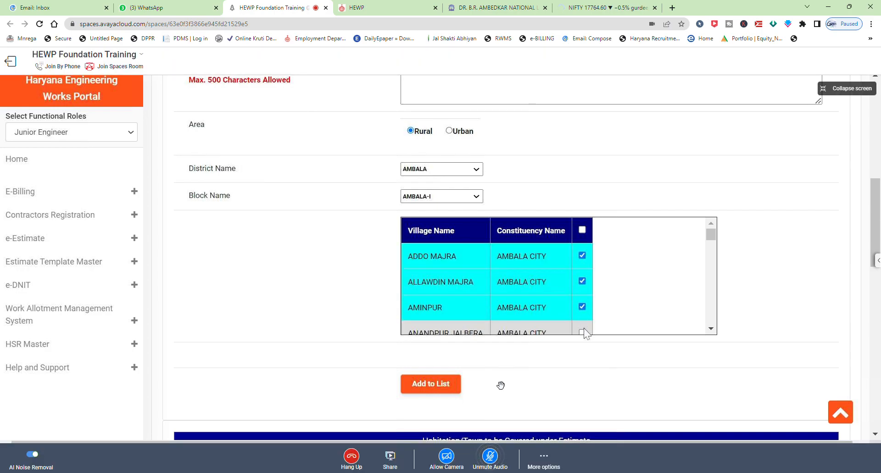
click(582, 331)
scroll(618, 314, down, 2)
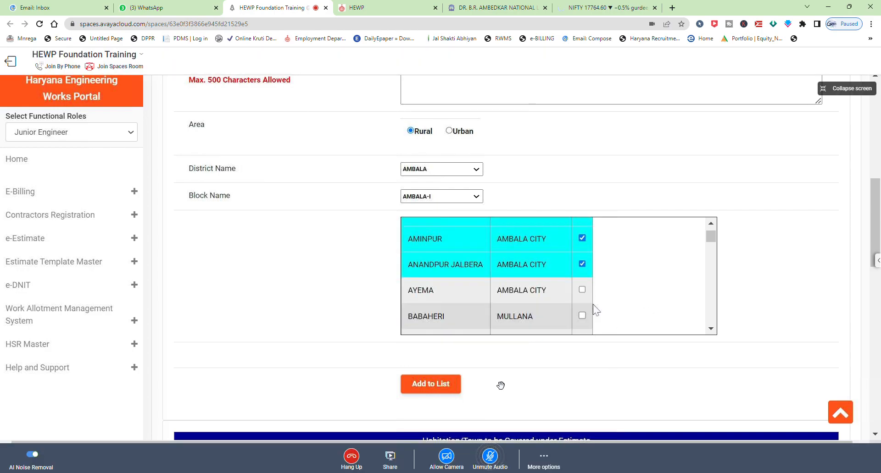
click(452, 386)
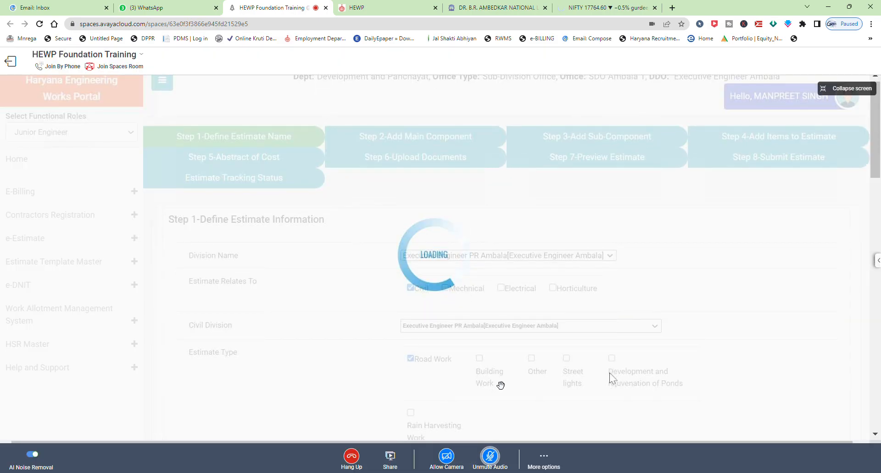
Enter "Test scope of work" as the brief scope of work and choose a work category.
scroll(610, 379, down, 3)
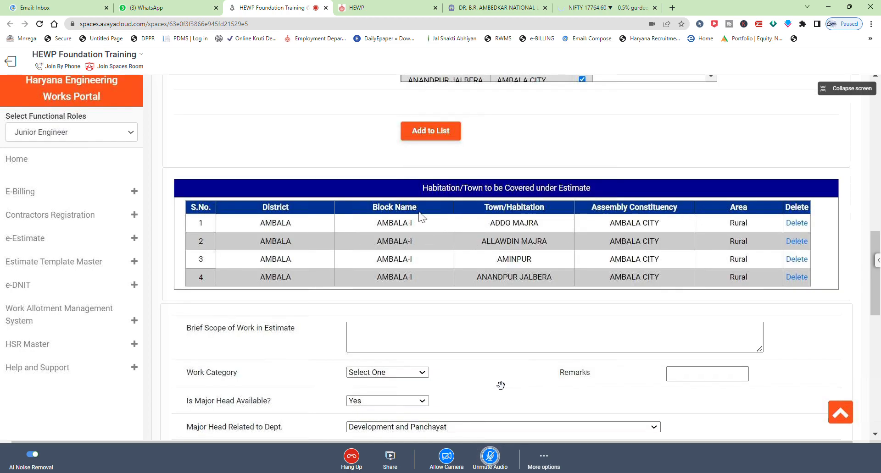
scroll(636, 250, down, 1)
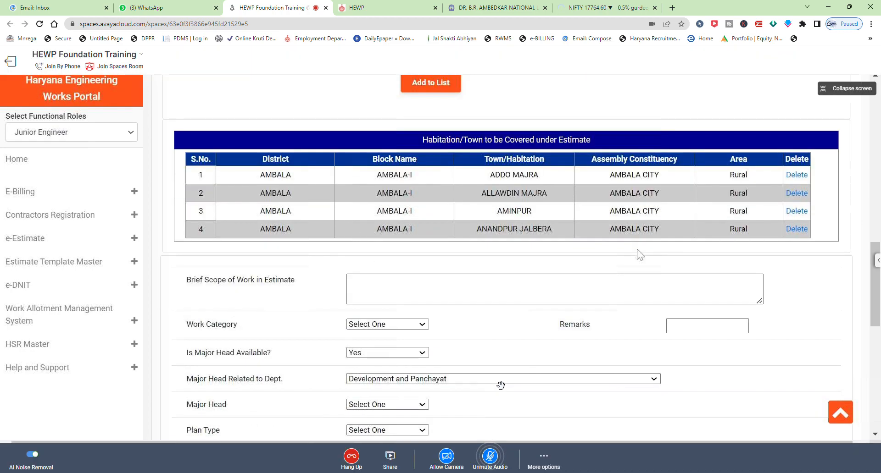
scroll(637, 250, down, 1)
click(633, 269)
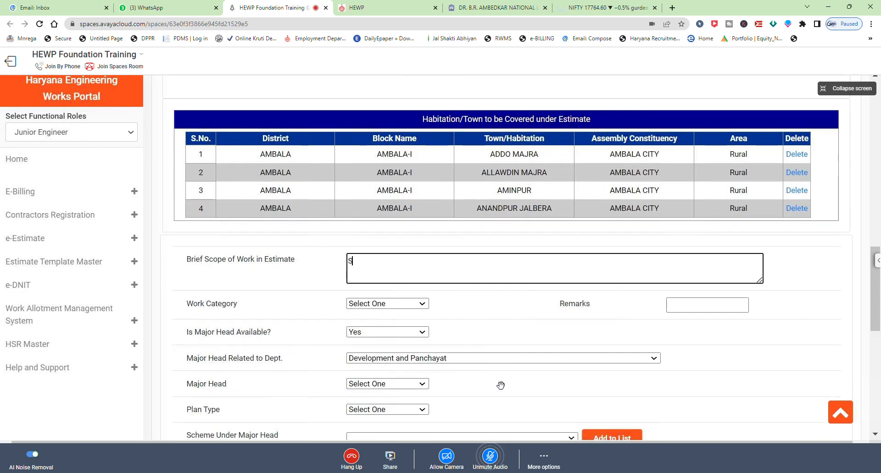
text(Test)
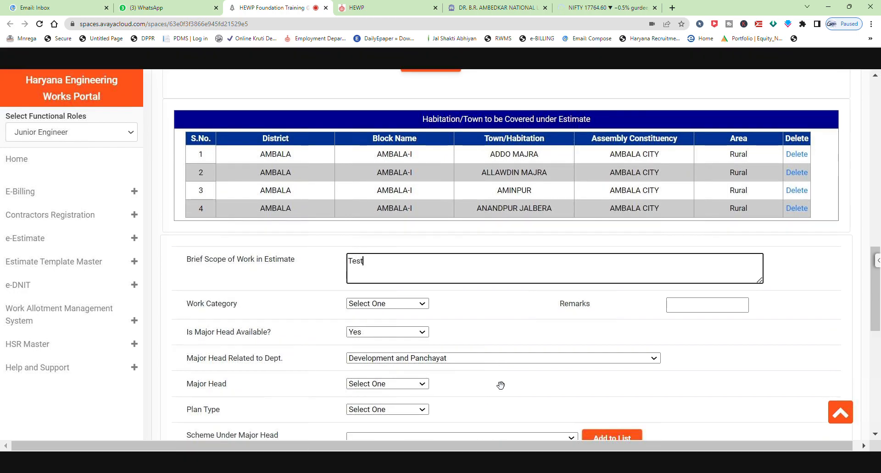
text( scope of work)
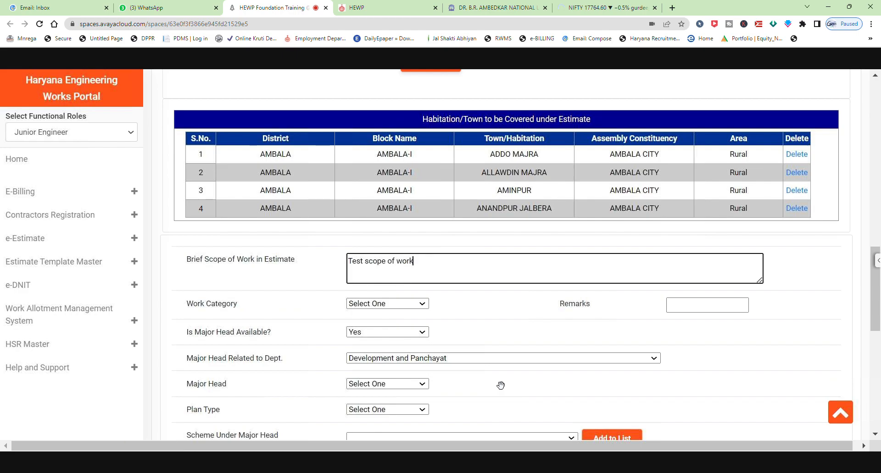
click(418, 309)
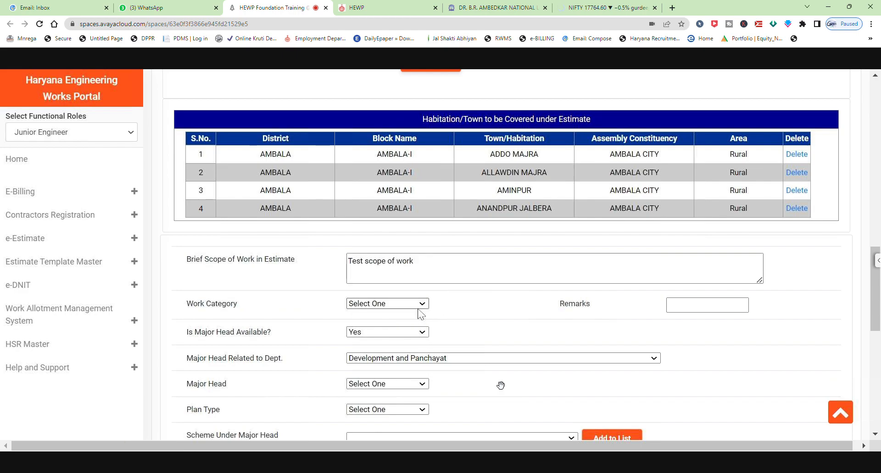
click(418, 320)
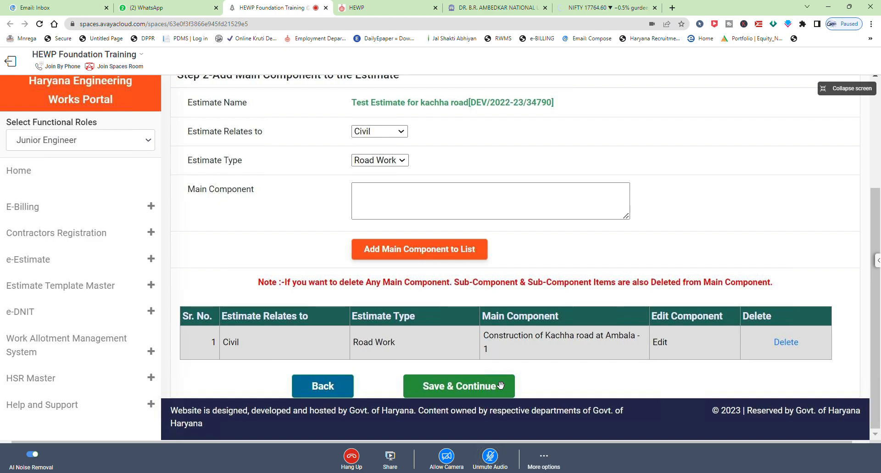
Save the main component and continue to Step 3, opening the sub-component field for entry.
click(500, 385)
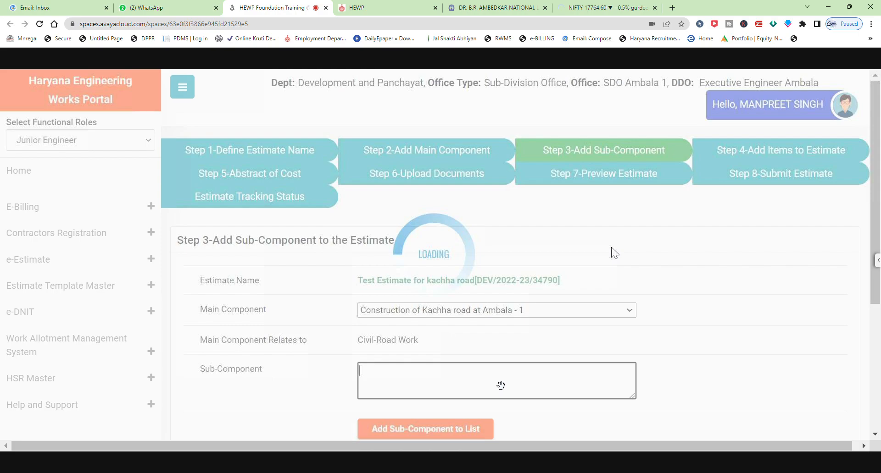
scroll(596, 321, down, 5)
click(462, 379)
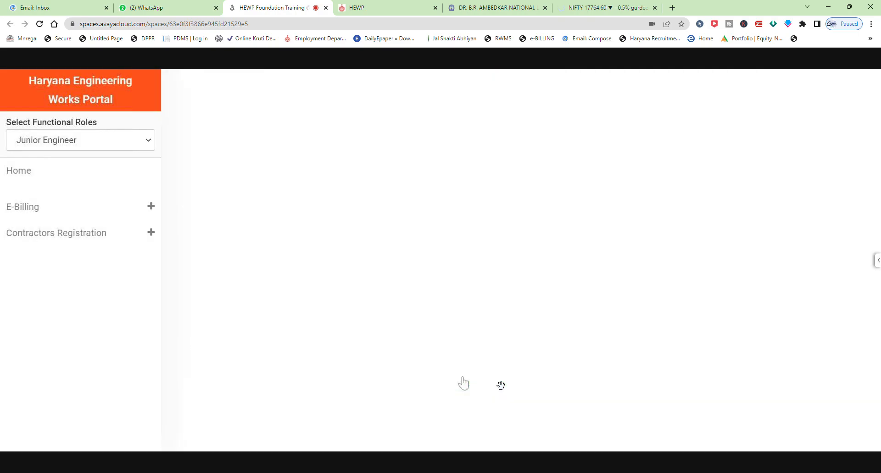
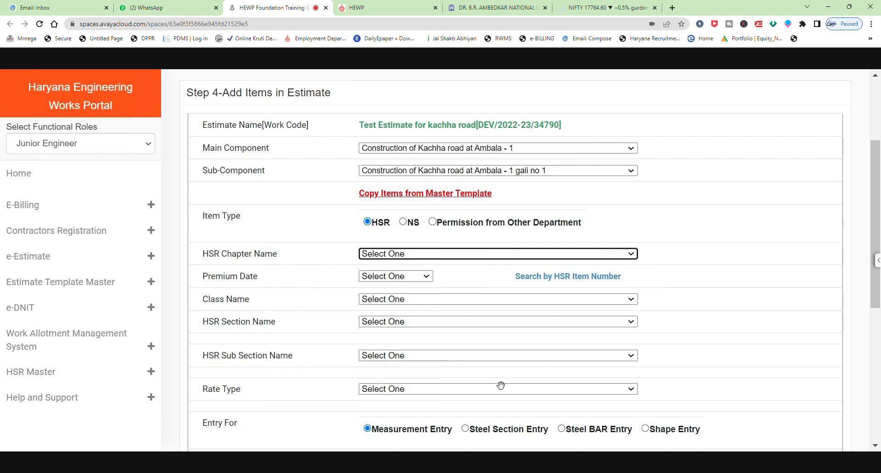
Copy the items of the Street Katcha upto 10 Ft master template into the sub-component.
click(483, 194)
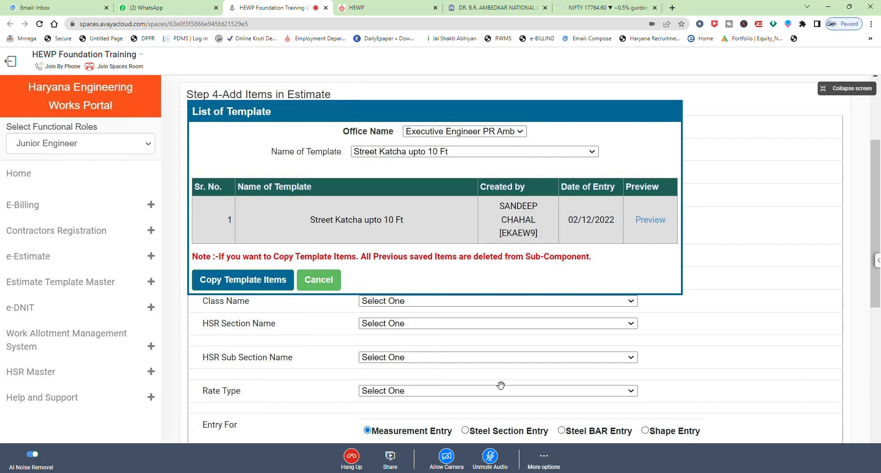
click(258, 282)
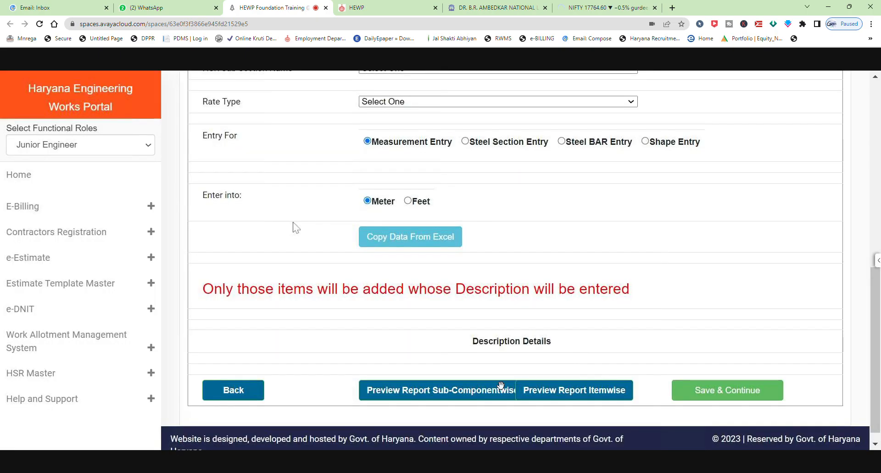
Open the itemwise rough estimate preview and scroll through its items and totals.
click(577, 382)
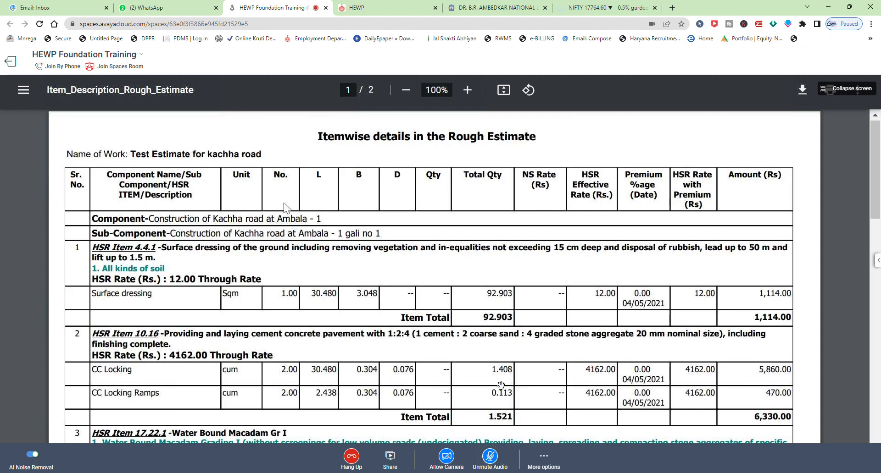
scroll(284, 207, down, 2)
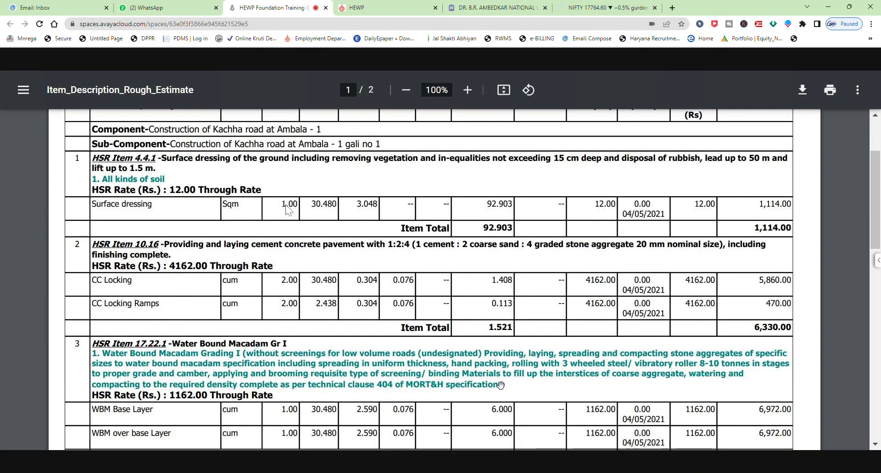
scroll(287, 210, down, 6)
scroll(322, 266, down, 10)
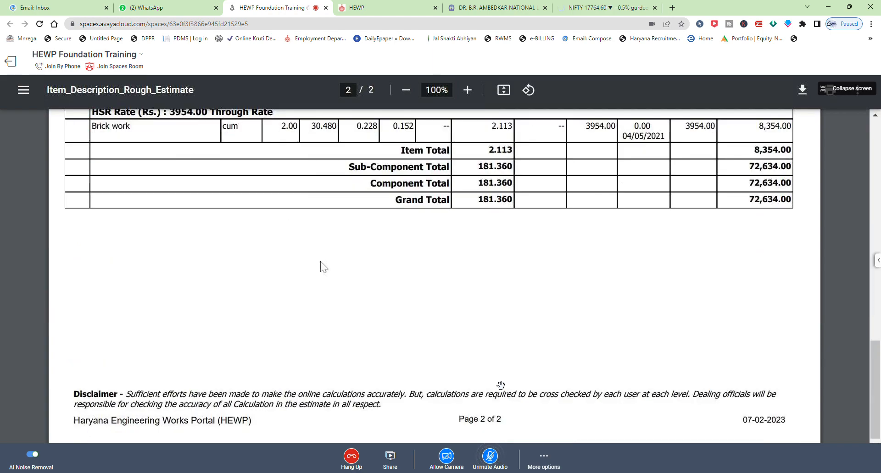
scroll(342, 274, up, 5)
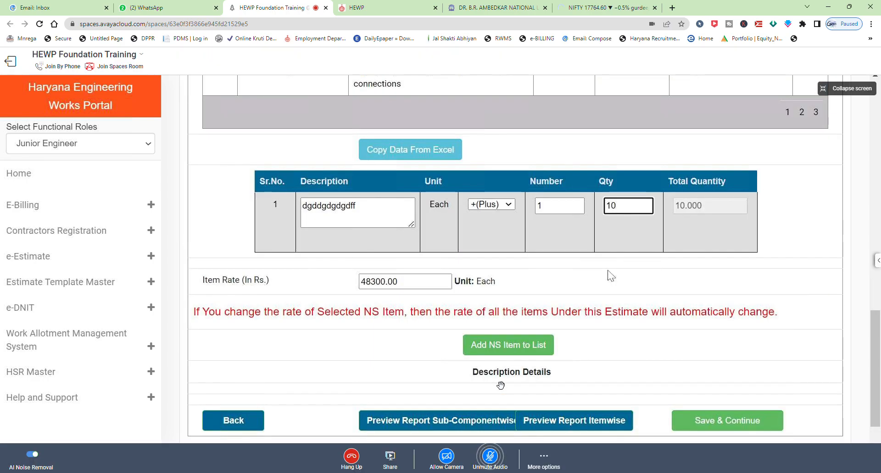
Add the filled-in NS item to the estimate's item list.
click(506, 352)
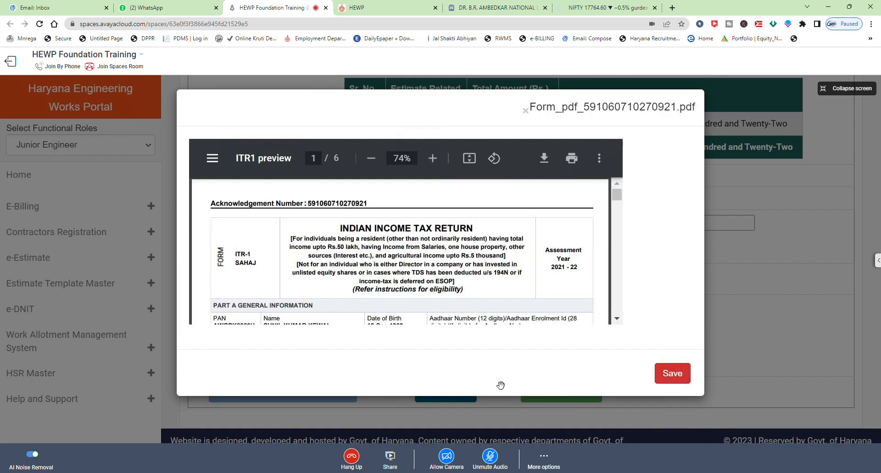
Save the uploaded PDF, then name a supporting document ccv and add it to the document list.
click(673, 373)
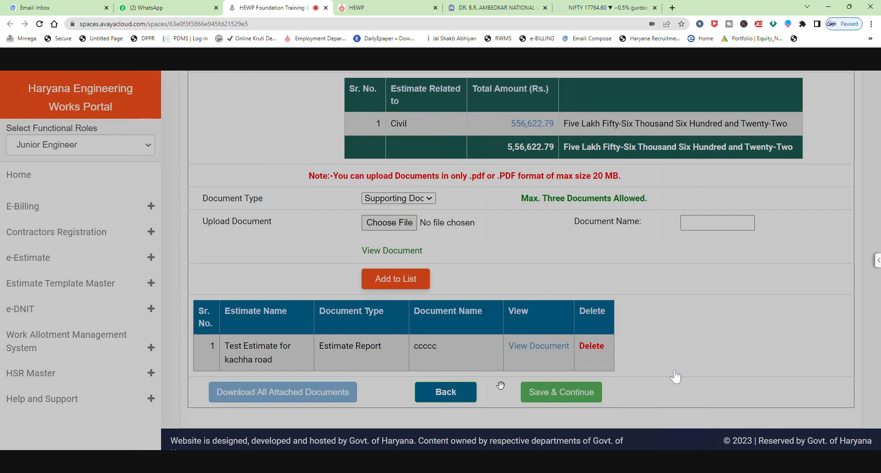
click(709, 207)
text(ccv)
click(401, 269)
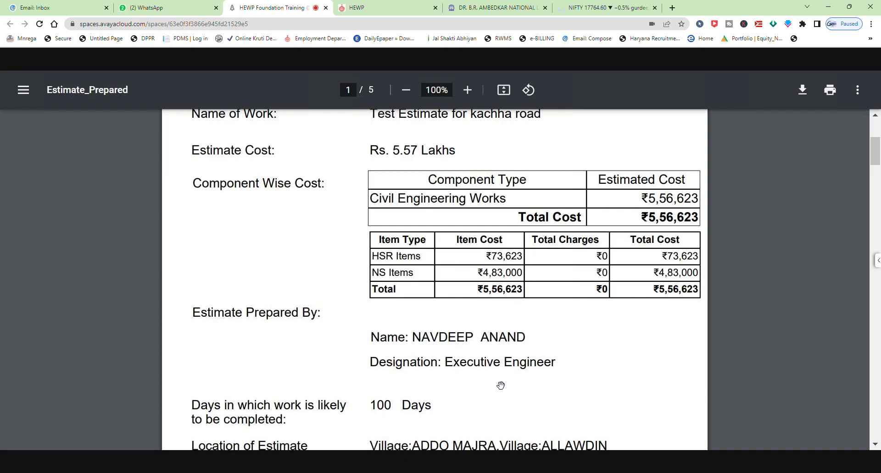
Enter the remark "For approval" and submit the estimate forwarded to the Sub Divisional Officer.
mouse_move(625, 402)
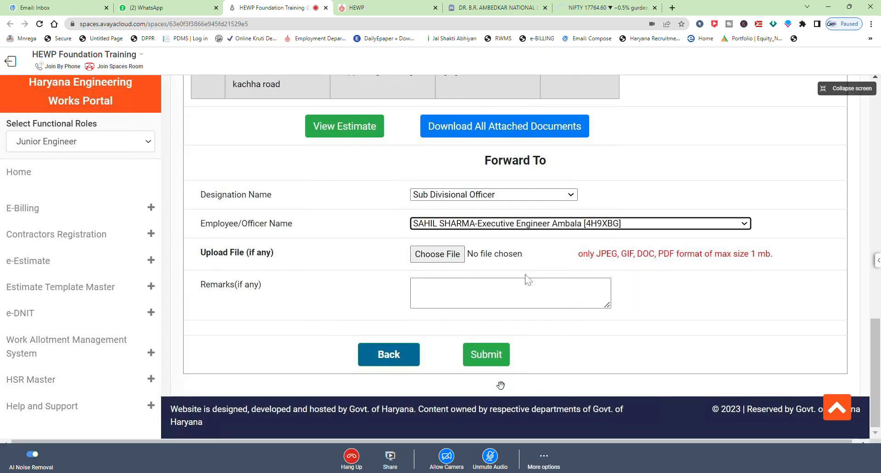
click(525, 283)
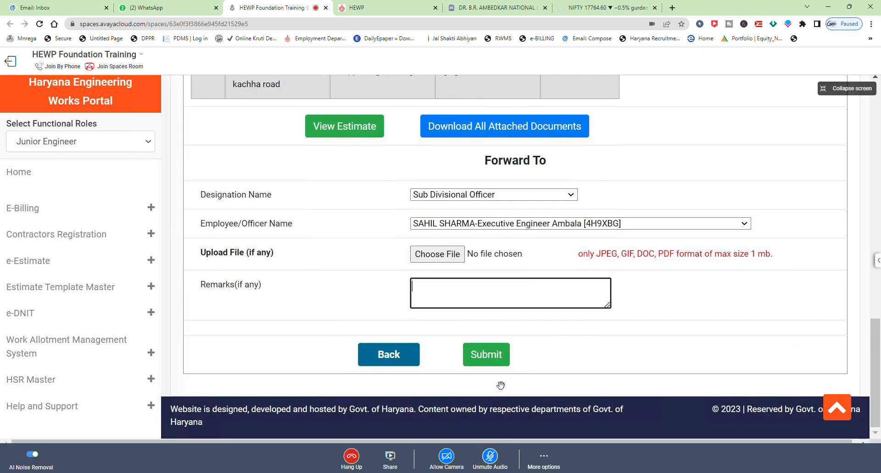
text(For approval)
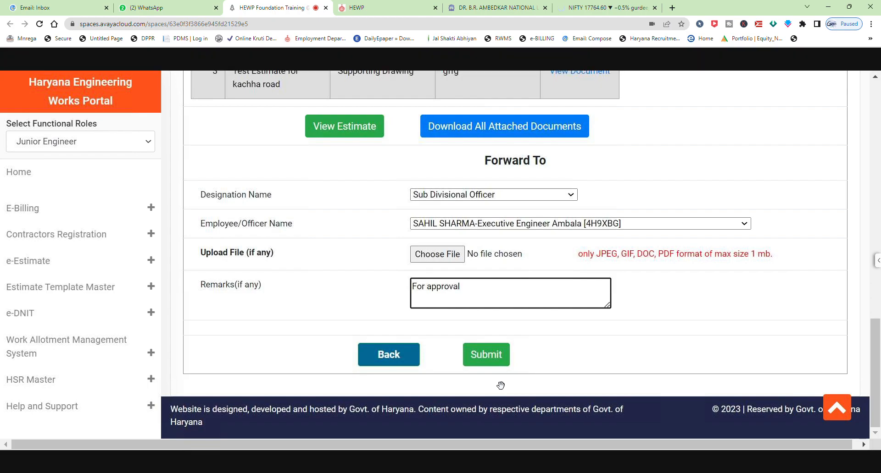
click(480, 356)
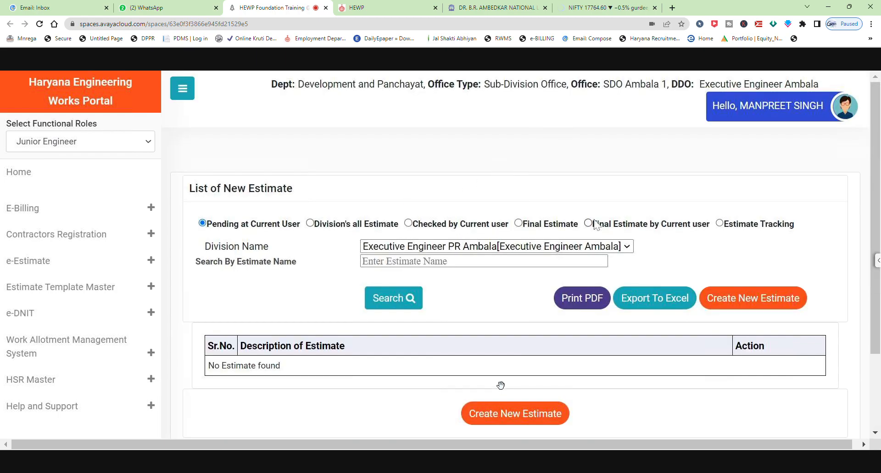
click(745, 228)
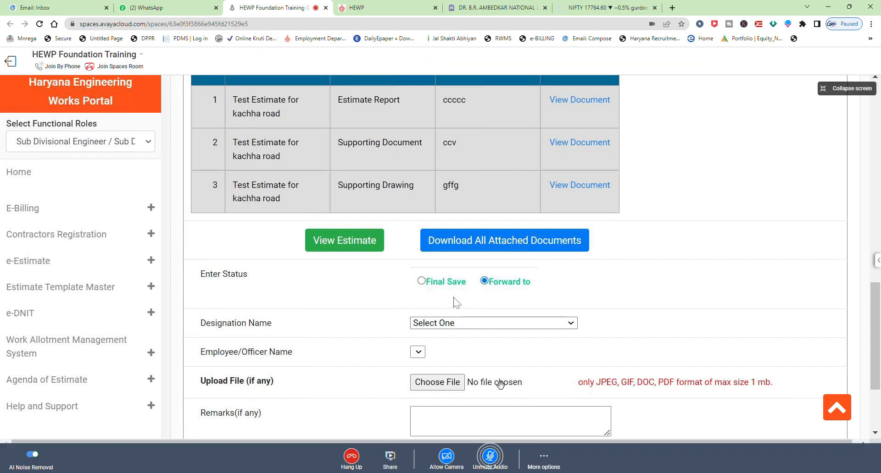
Set the estimate's status to Final Save, enter the remark "checked" and submit it.
click(421, 281)
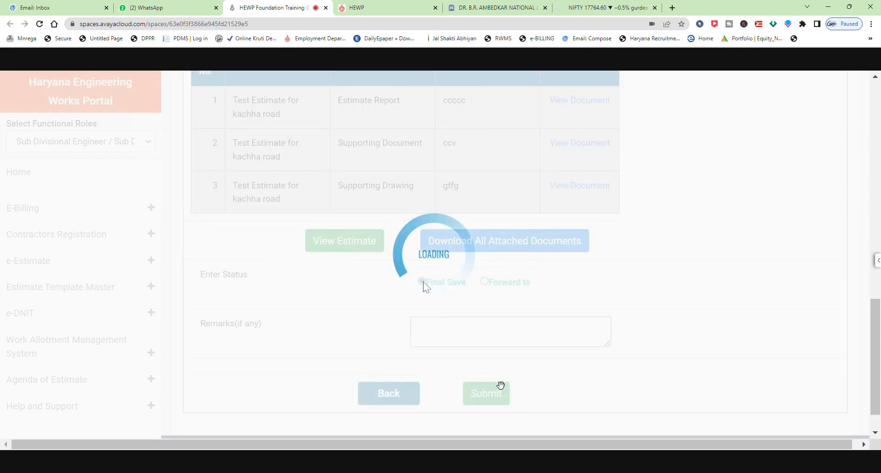
text(fo)
key(BackSpace)
key(BackSpace)
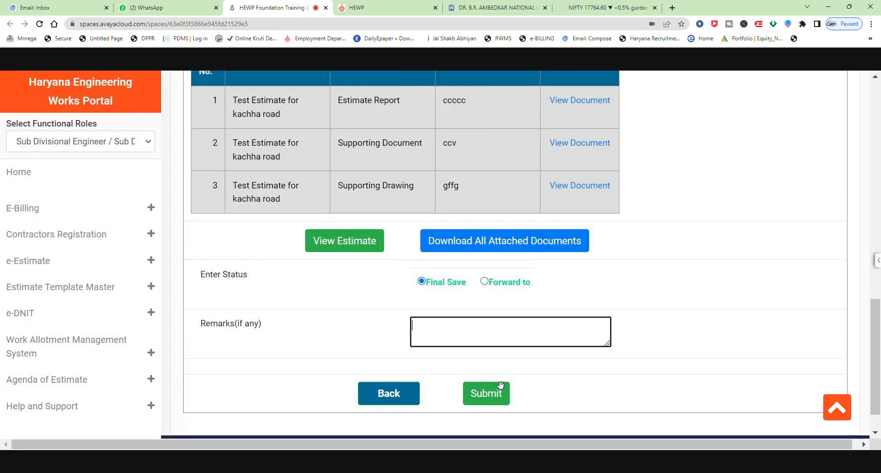
text(checked)
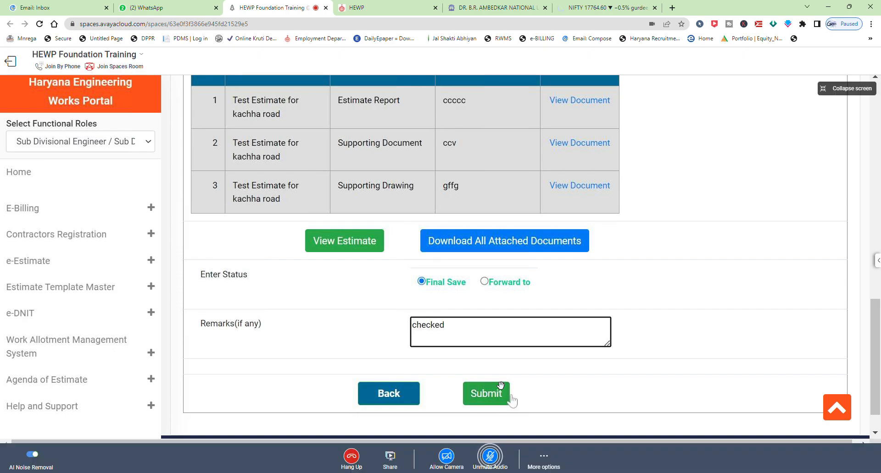
click(512, 395)
click(502, 397)
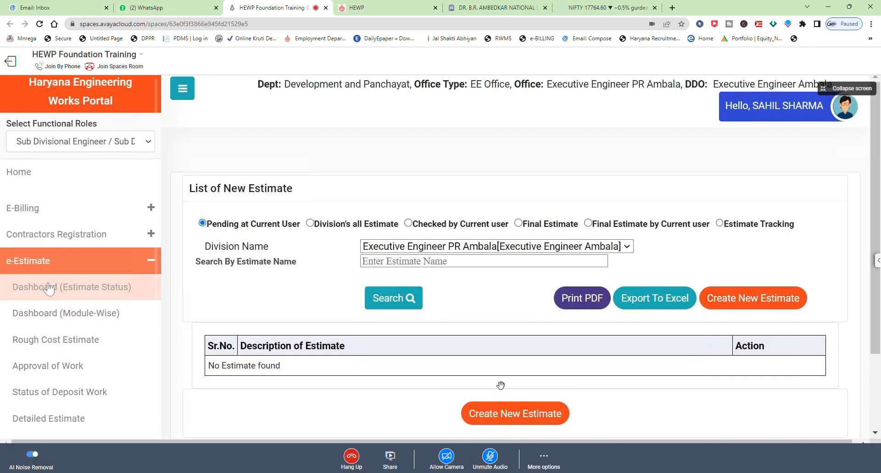
Enter 07/02/2023 as the approval letter date on the work approval form.
scroll(293, 211, down, 3)
click(532, 130)
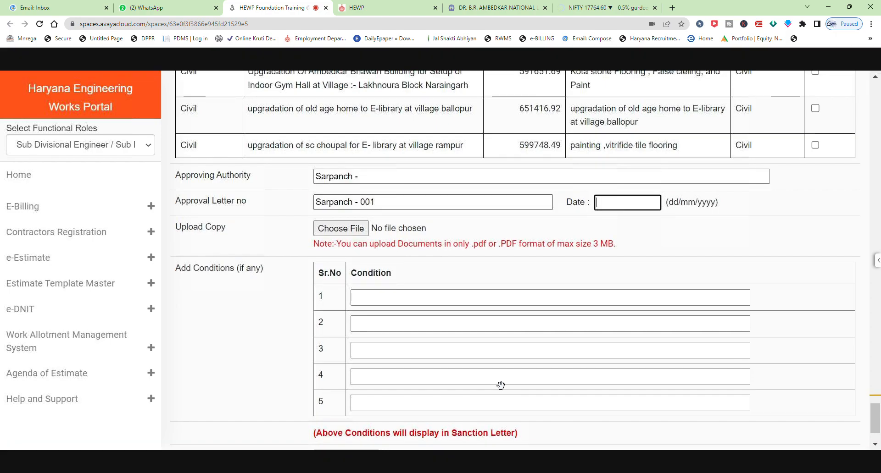
text(/02/2023)
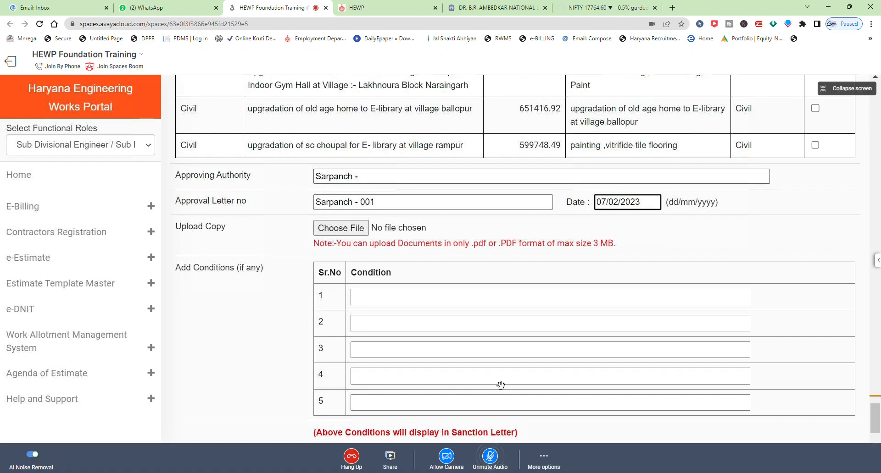
Set the approving authority to Sarpanch - 667 and start choosing the approval copy to upload.
click(367, 177)
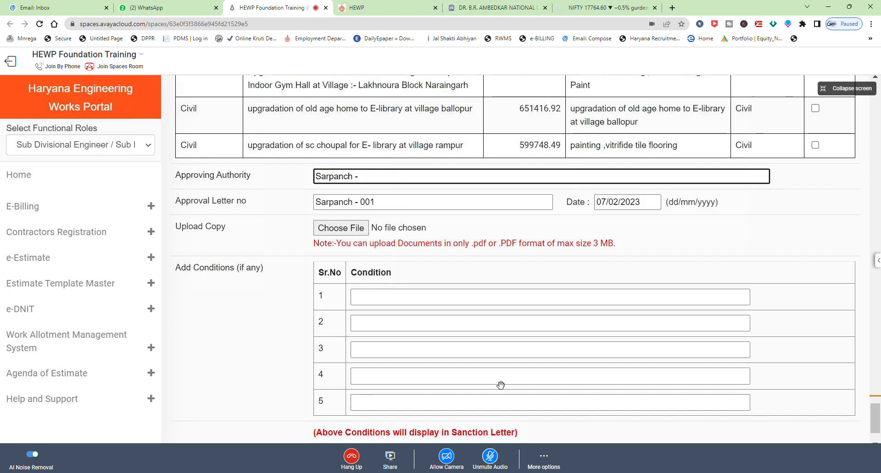
text(667)
click(350, 234)
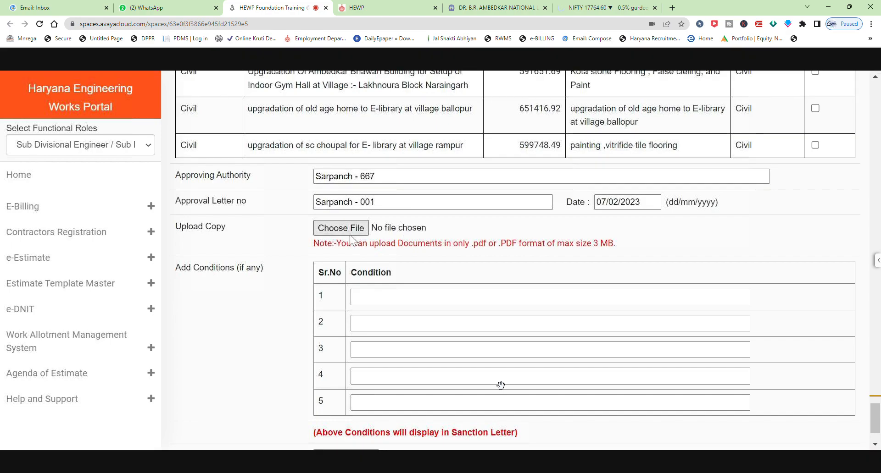
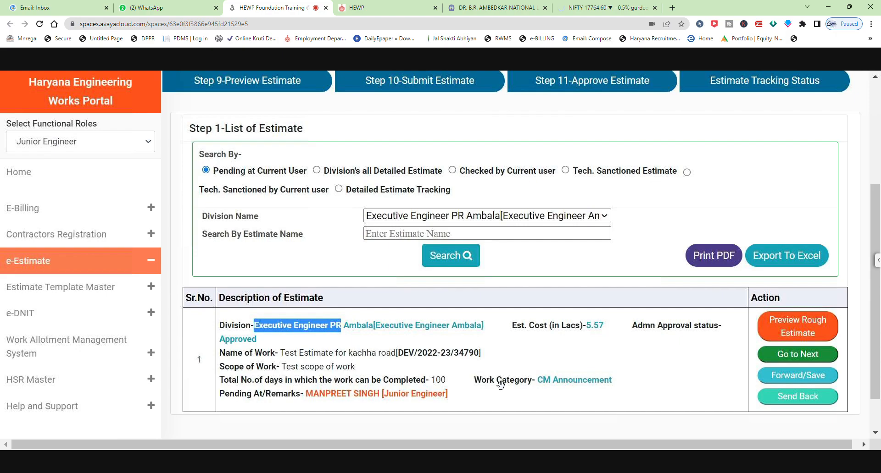
Open the kachha road estimate from the pending list and continue past its main component step.
click(795, 357)
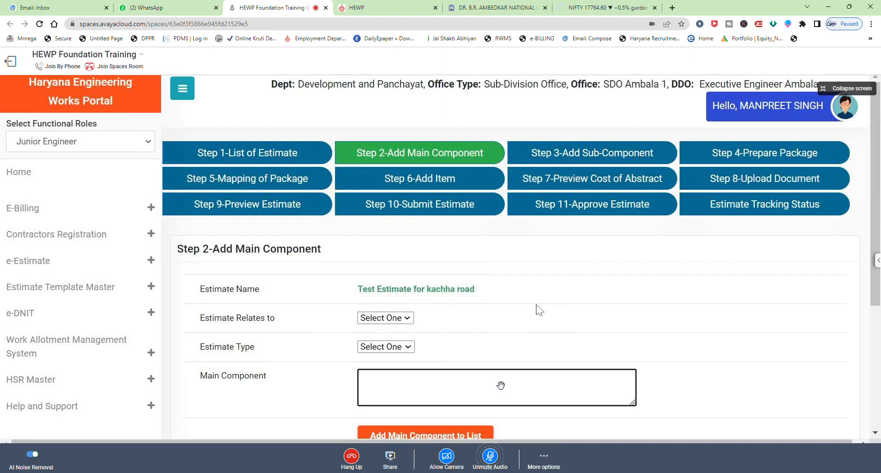
scroll(537, 309, down, 4)
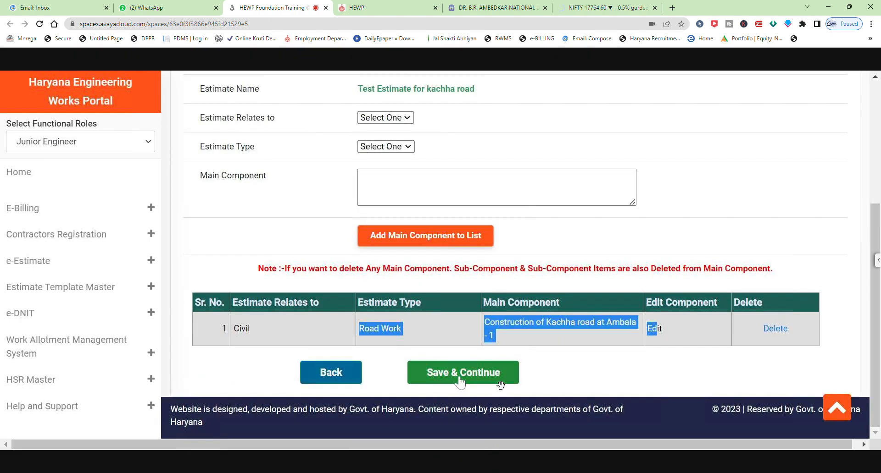
click(690, 245)
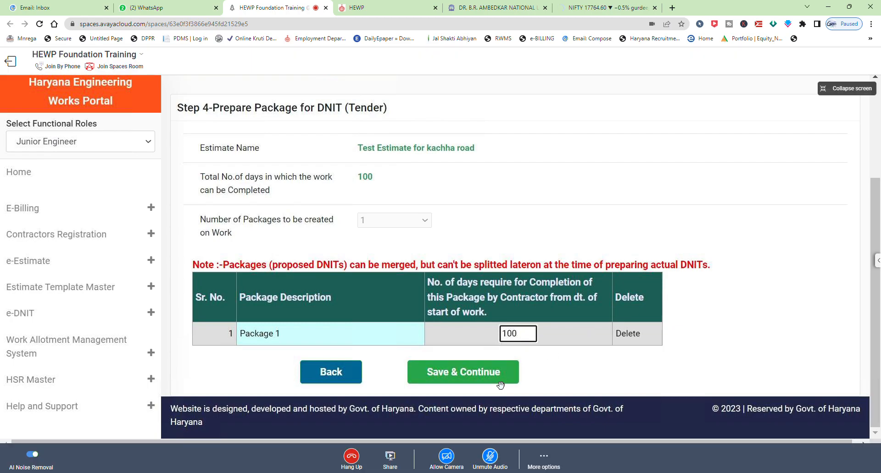
Examine Package 1's completion days in the package preparation table.
drag(517, 333, 495, 334)
drag(495, 313, 432, 313)
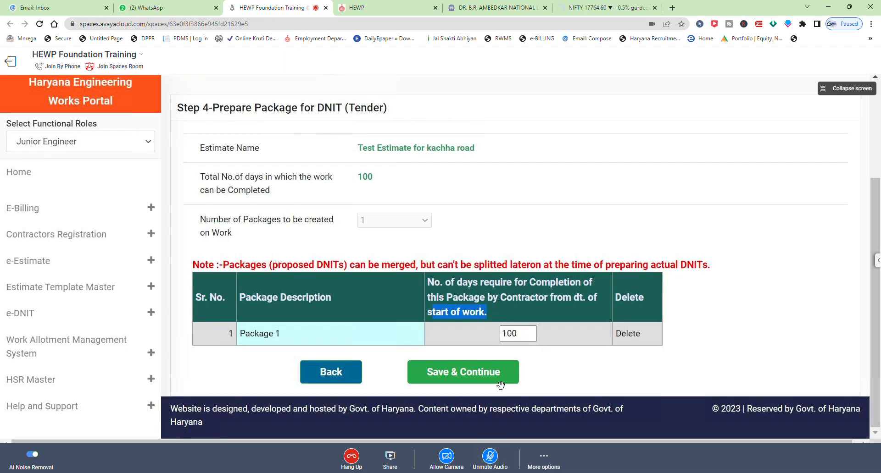
click(504, 333)
drag(494, 315, 428, 282)
click(517, 334)
drag(518, 334, 493, 337)
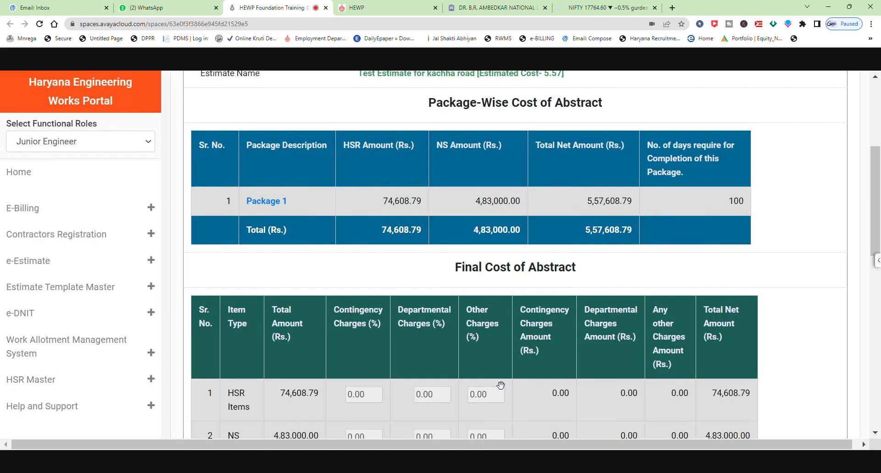
mouse_move(442, 304)
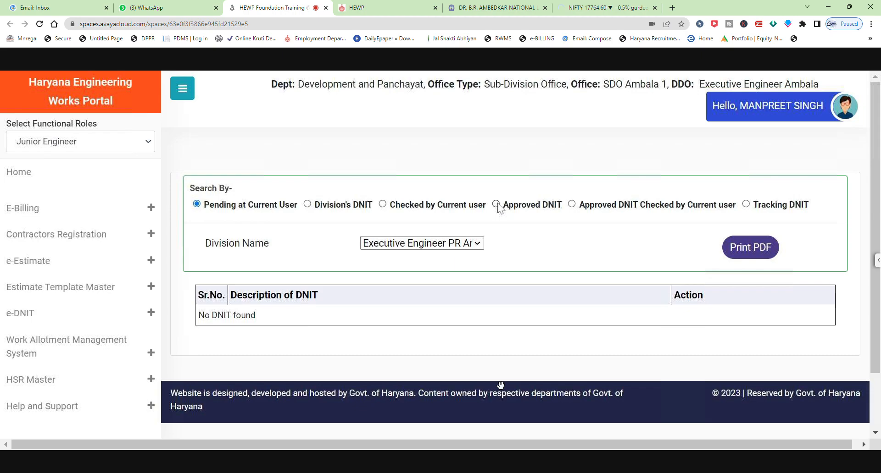
click(378, 244)
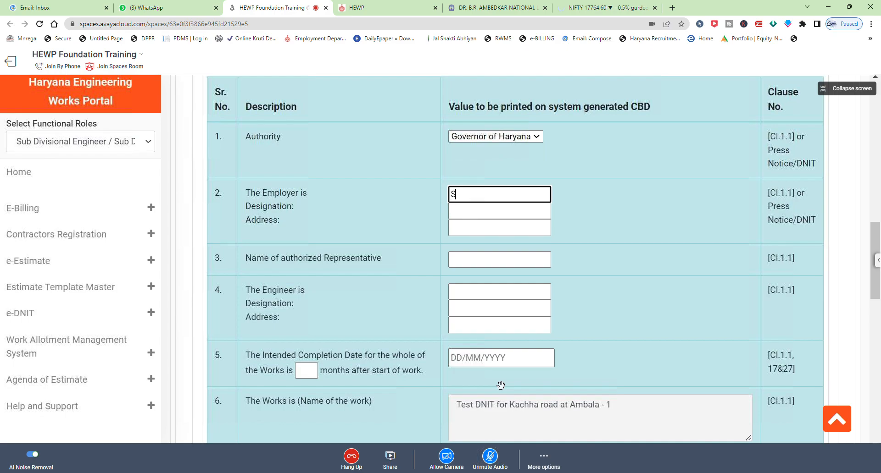
Set the employer's designation to Executive Engineer in the DNIT contract data.
key(BackSpace)
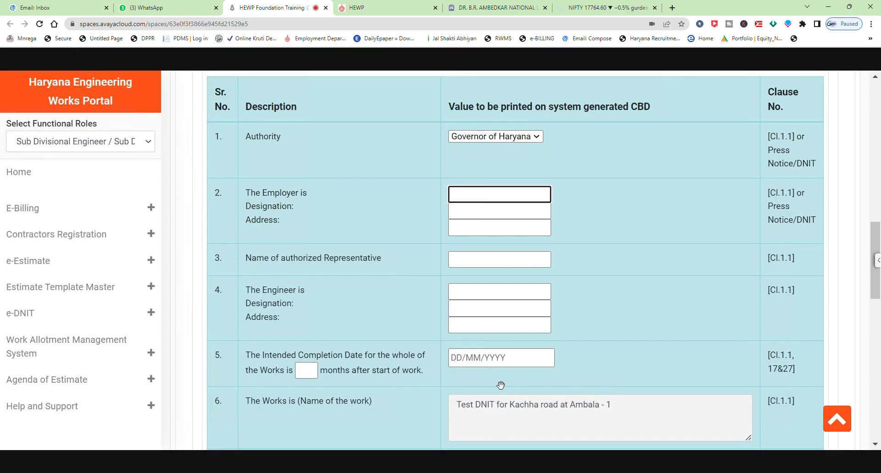
text(Executi)
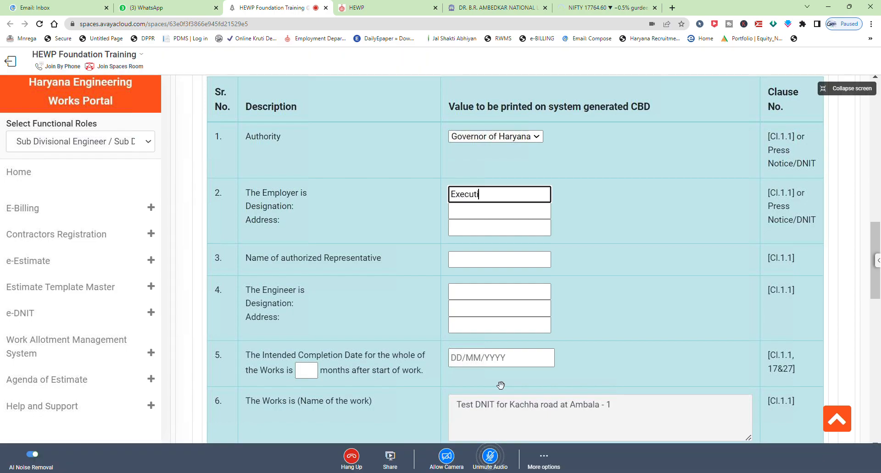
text(ve Engineer)
key(Tab)
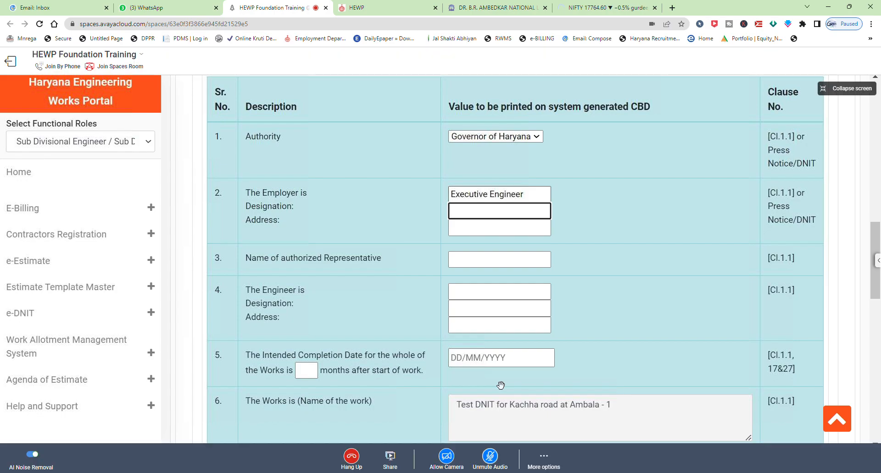
text(EE)
key(shift+Tab)
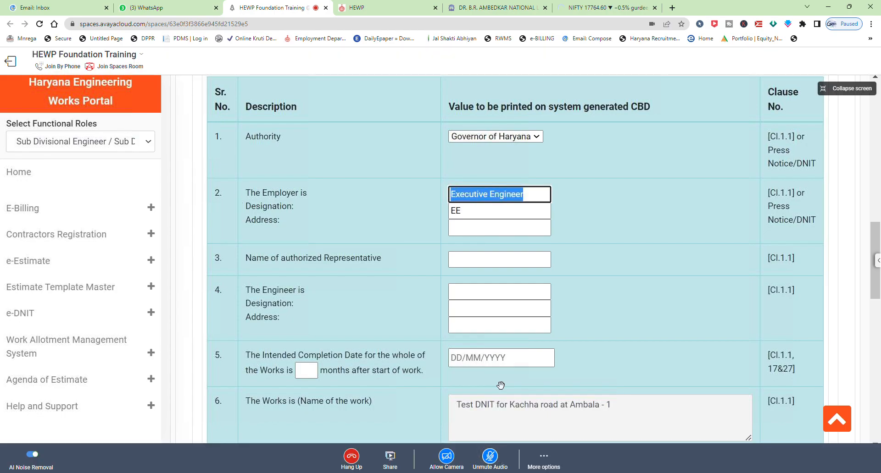
key(BackSpace)
key(Tab)
key(Right)
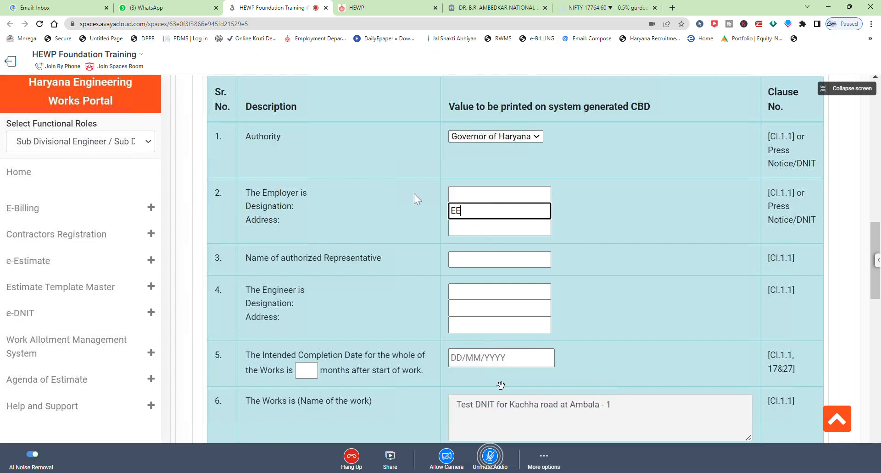
key(ctrl+a)
text(Executive Engineer)
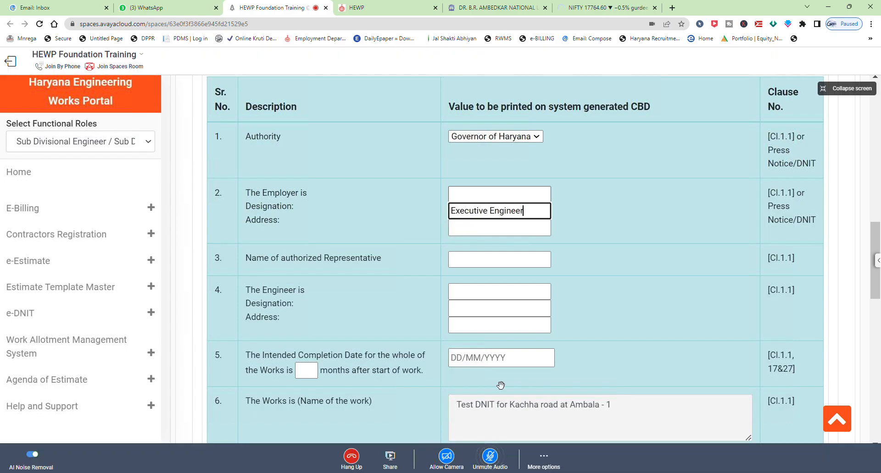
Enter the employer's name and move on to the employer's address field.
key(shift+Tab)
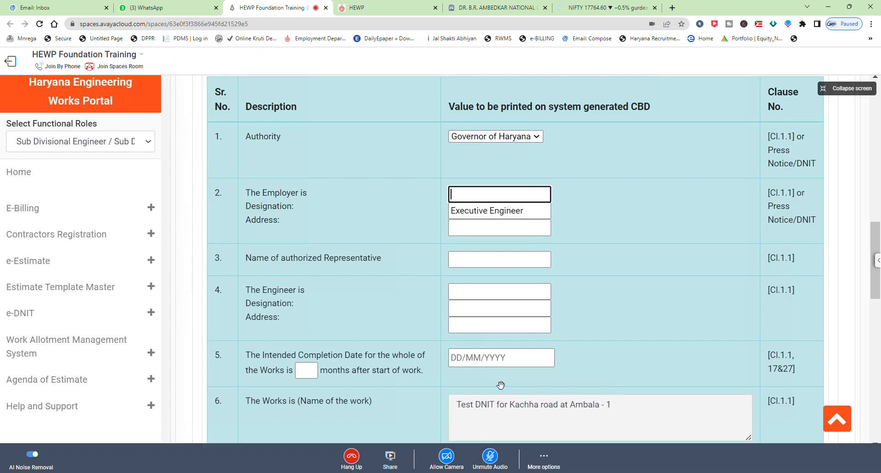
text(Navdeep)
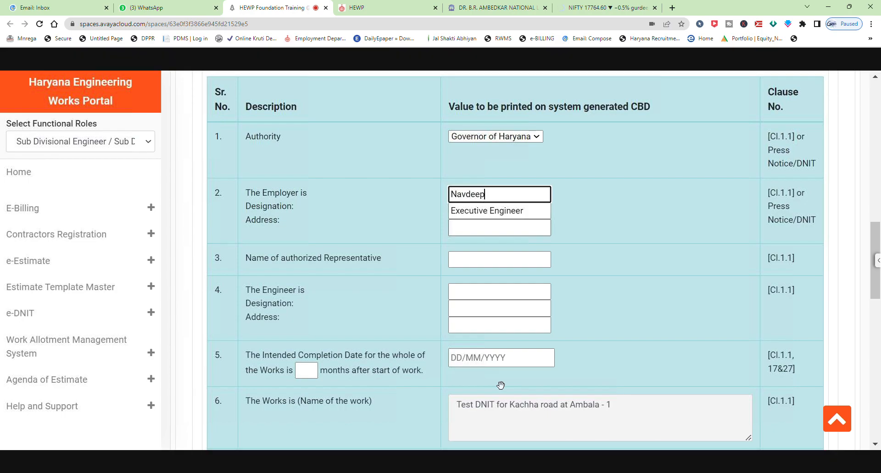
click(498, 234)
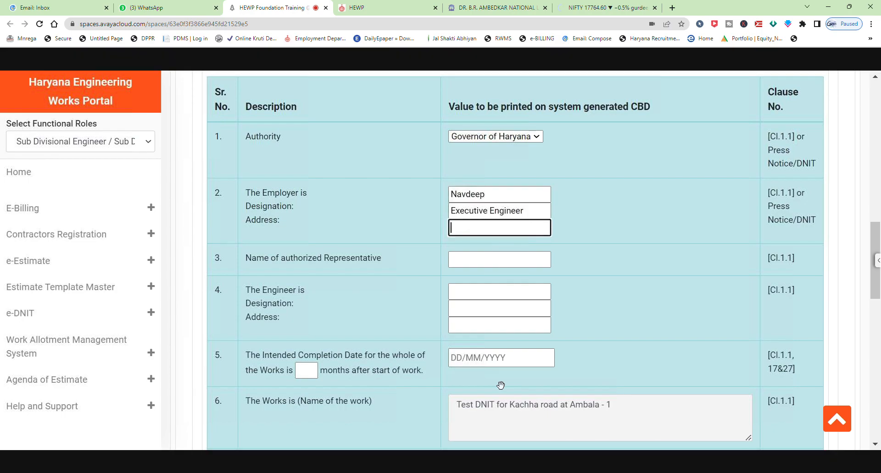
Scroll through the remaining contract data fields of the DNIT form.
scroll(563, 238, down, 1)
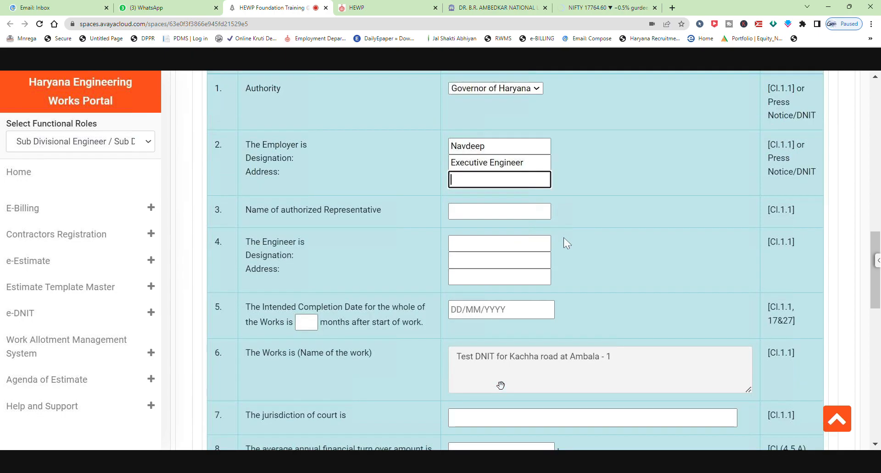
scroll(564, 237, down, 1)
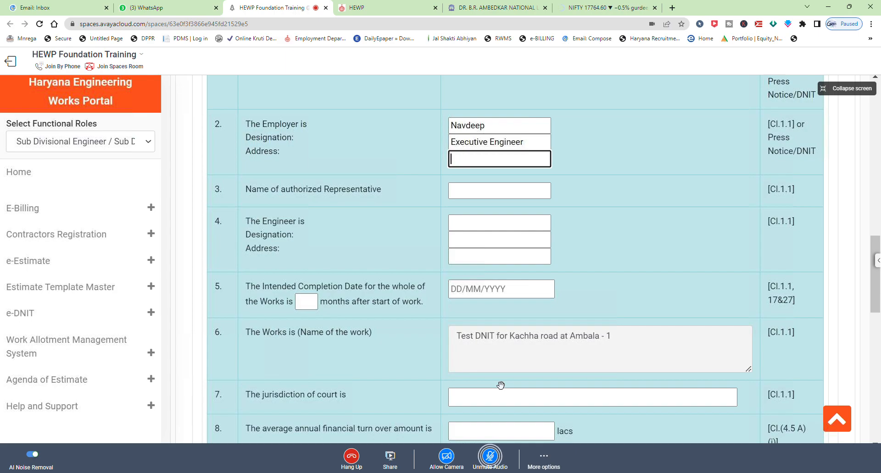
scroll(563, 237, down, 3)
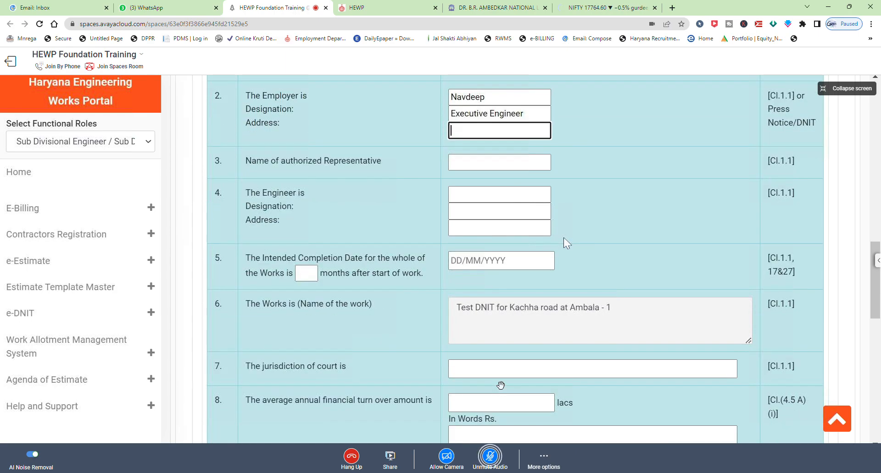
scroll(563, 238, down, 2)
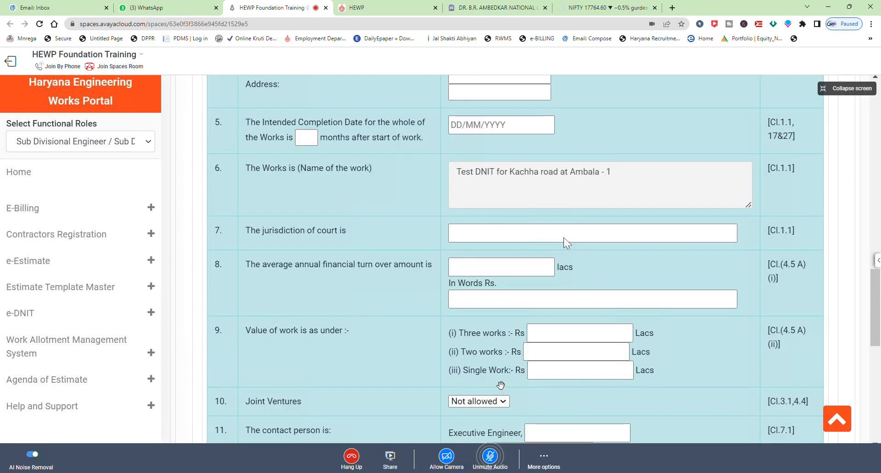
scroll(564, 240, down, 1)
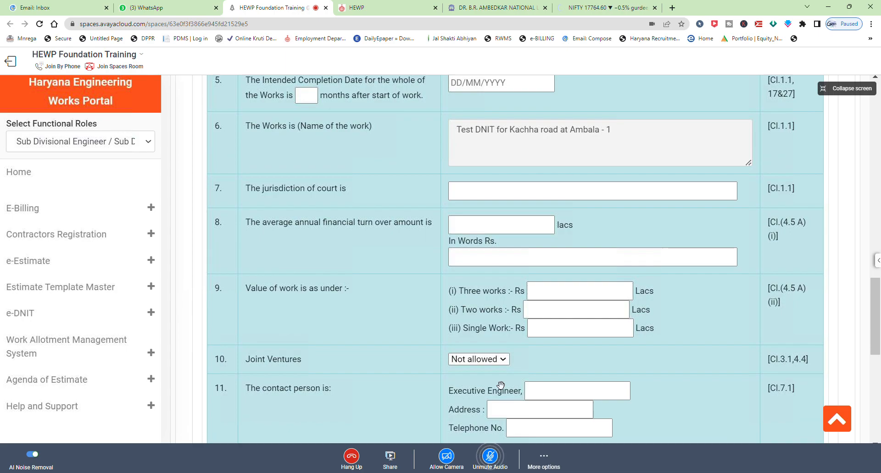
scroll(564, 239, down, 2)
scroll(500, 386, down, 2)
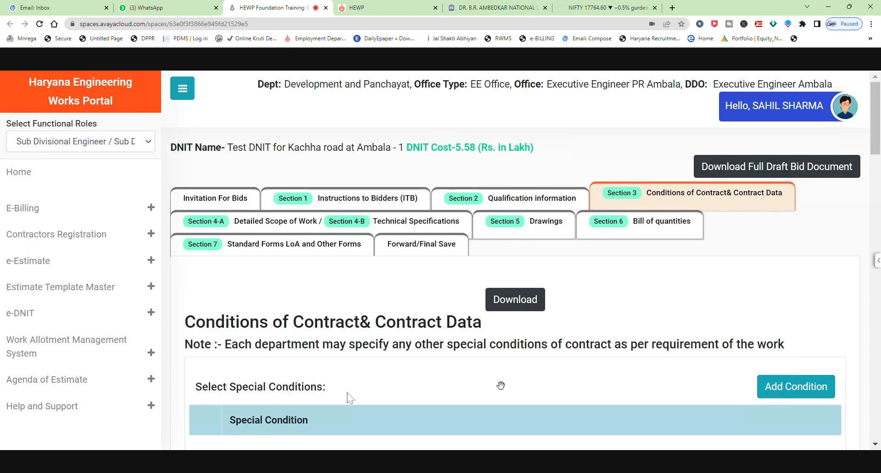
Open the Forward/Final Save section of the DNIT.
scroll(346, 393, down, 3)
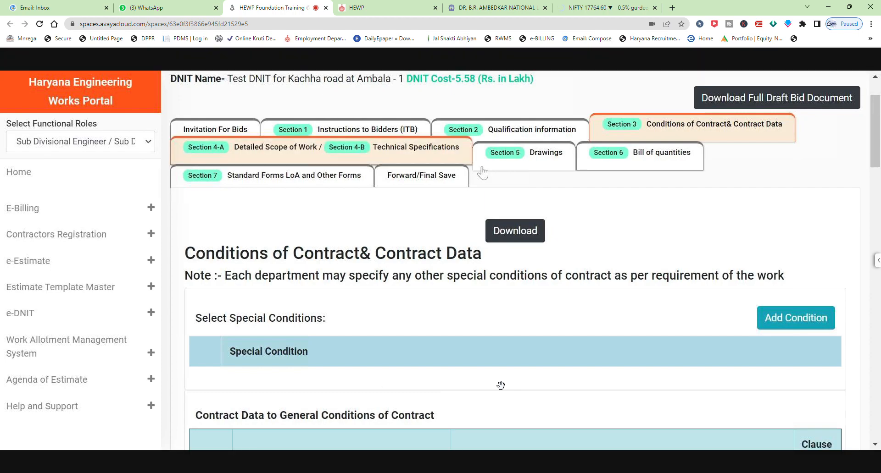
click(610, 163)
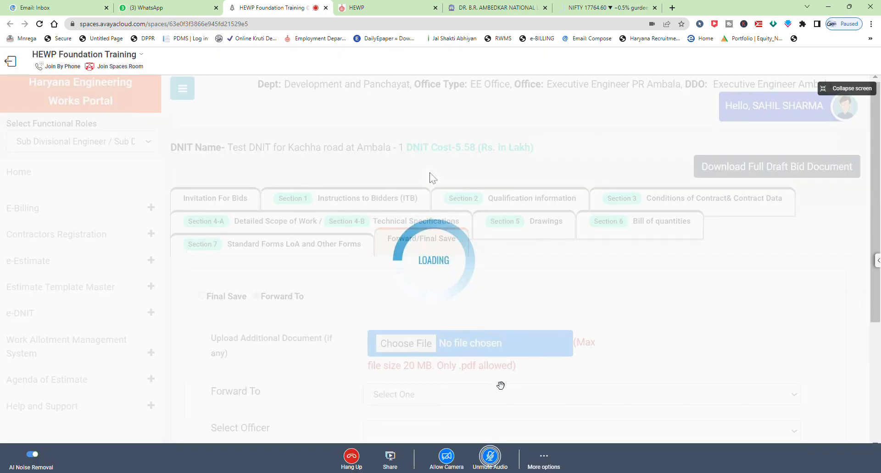
scroll(603, 270, down, 3)
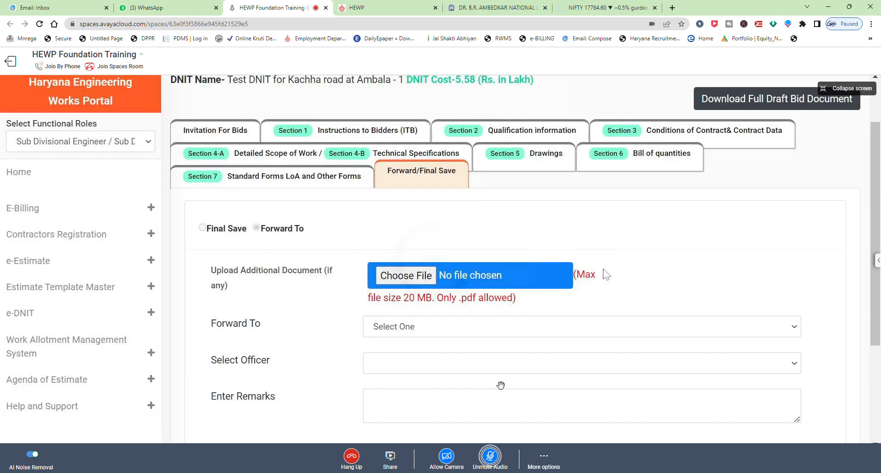
click(391, 197)
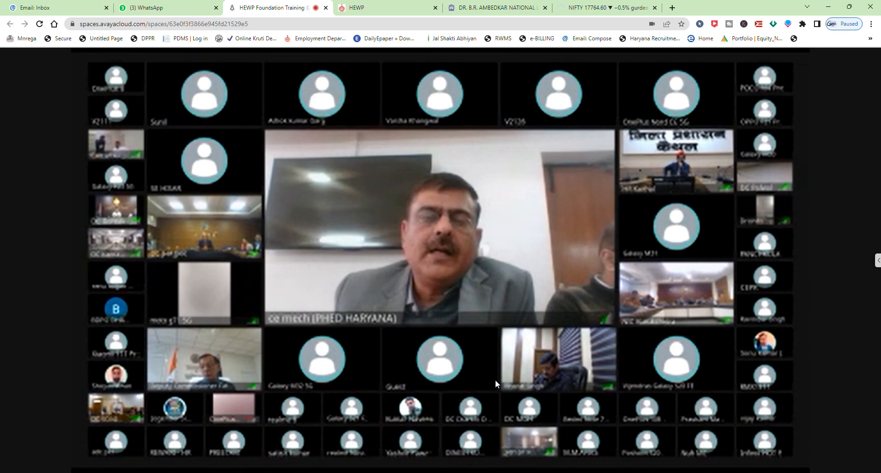
mouse_move(495, 384)
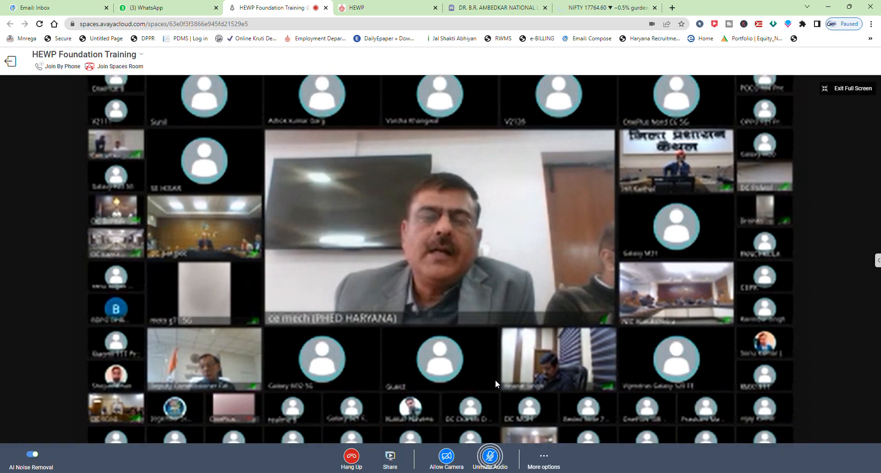